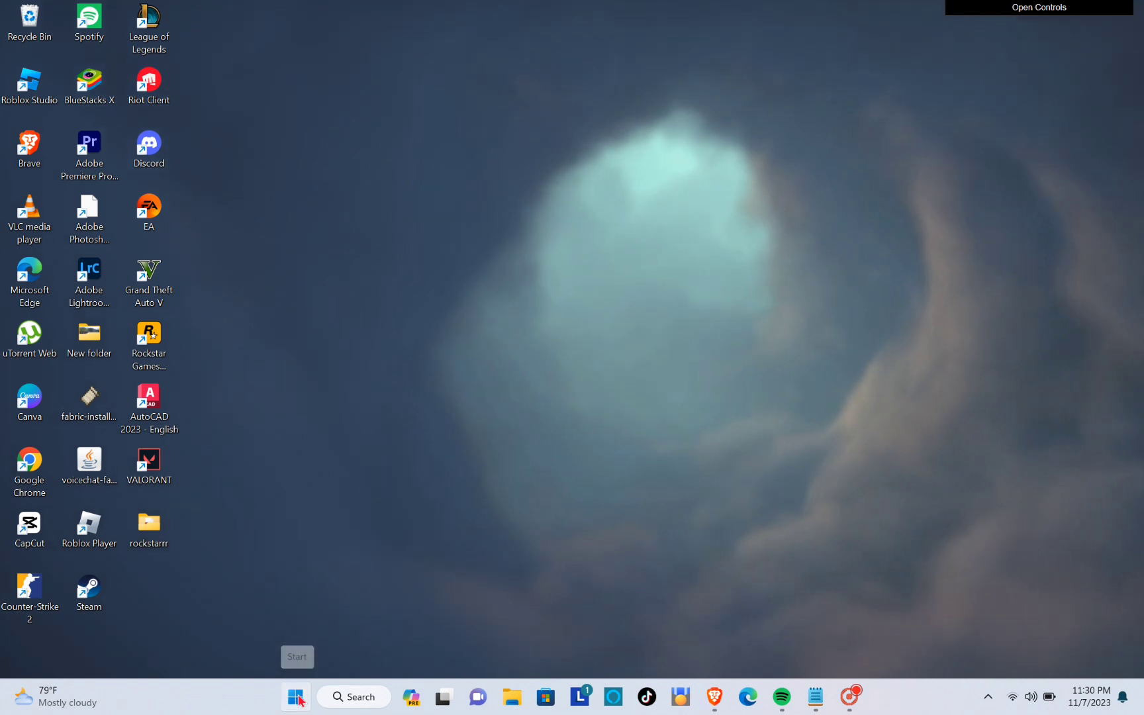
- Run appwiz.cpl from the Start menu's Run dialog to open Programs and Features
right_click(295, 697)
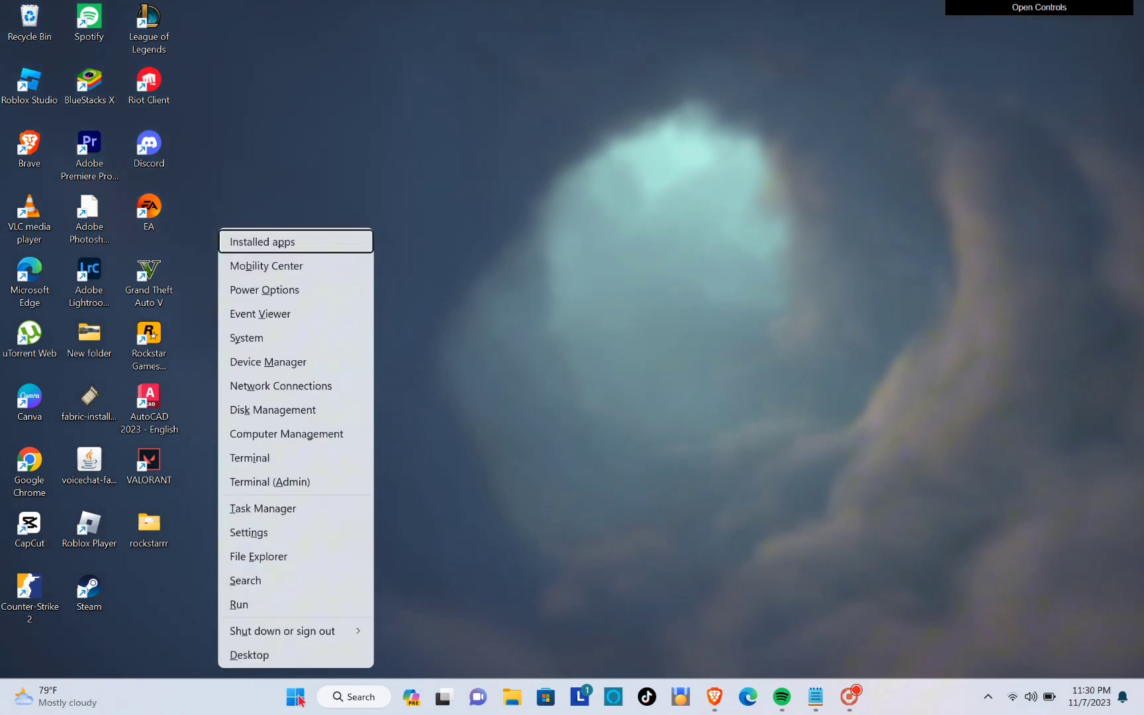
left_click(244, 604)
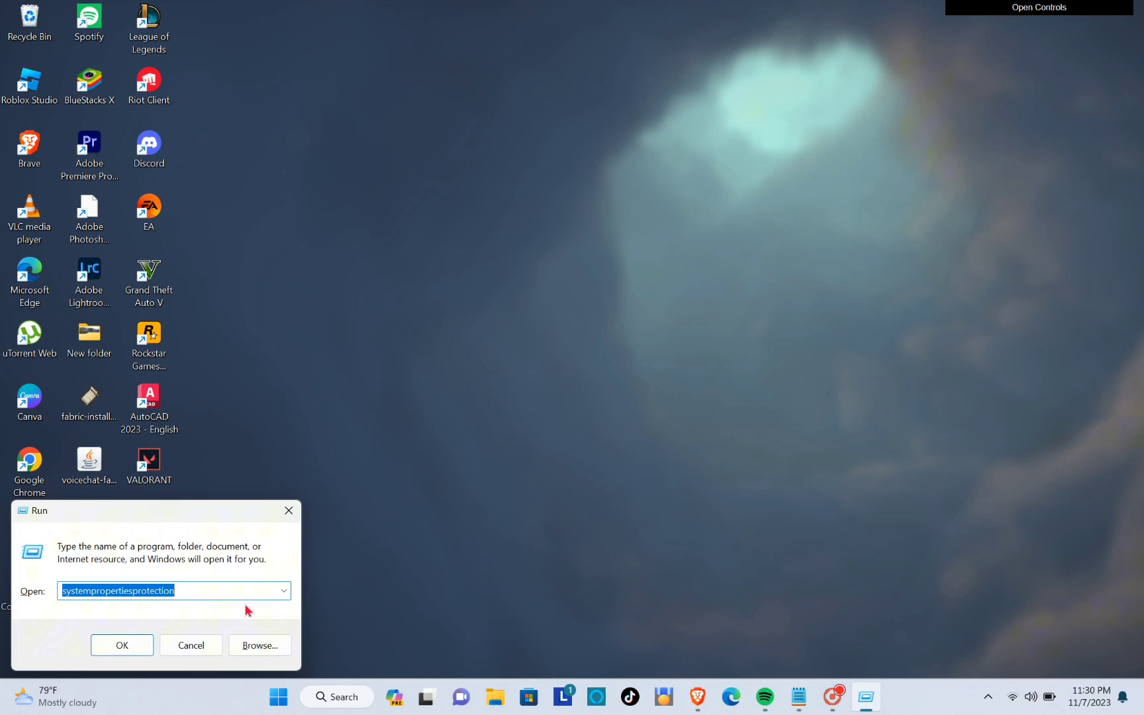
key("BackSpace")
type("a")
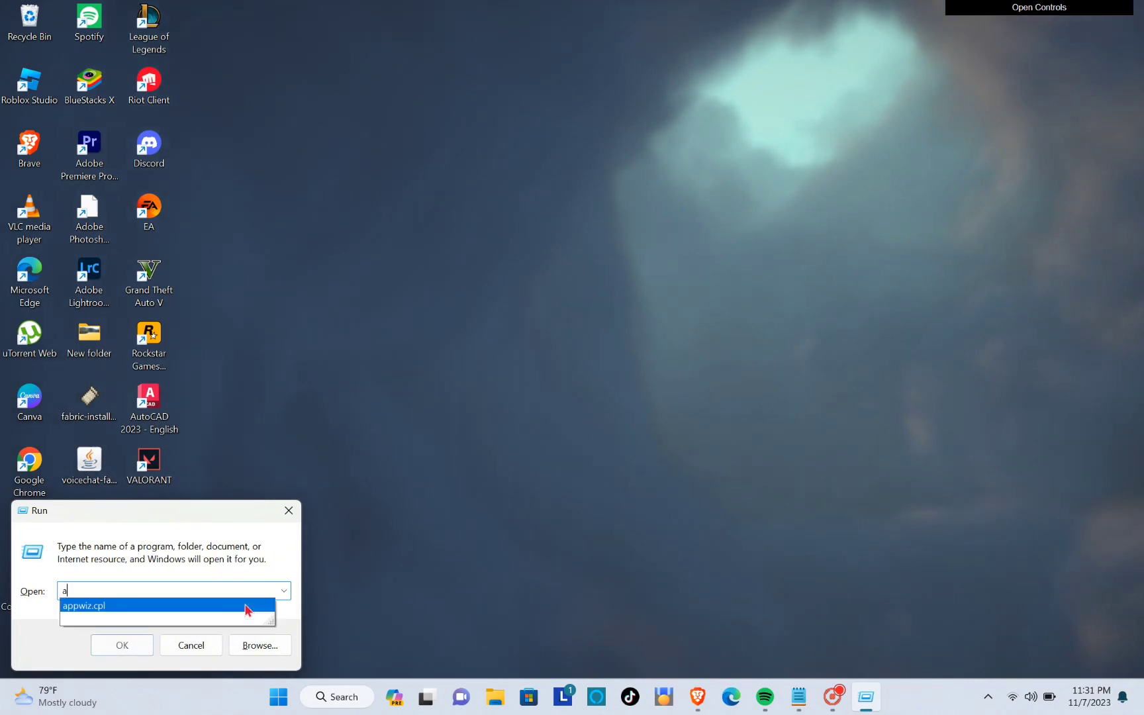
type("ppwiz.cpl")
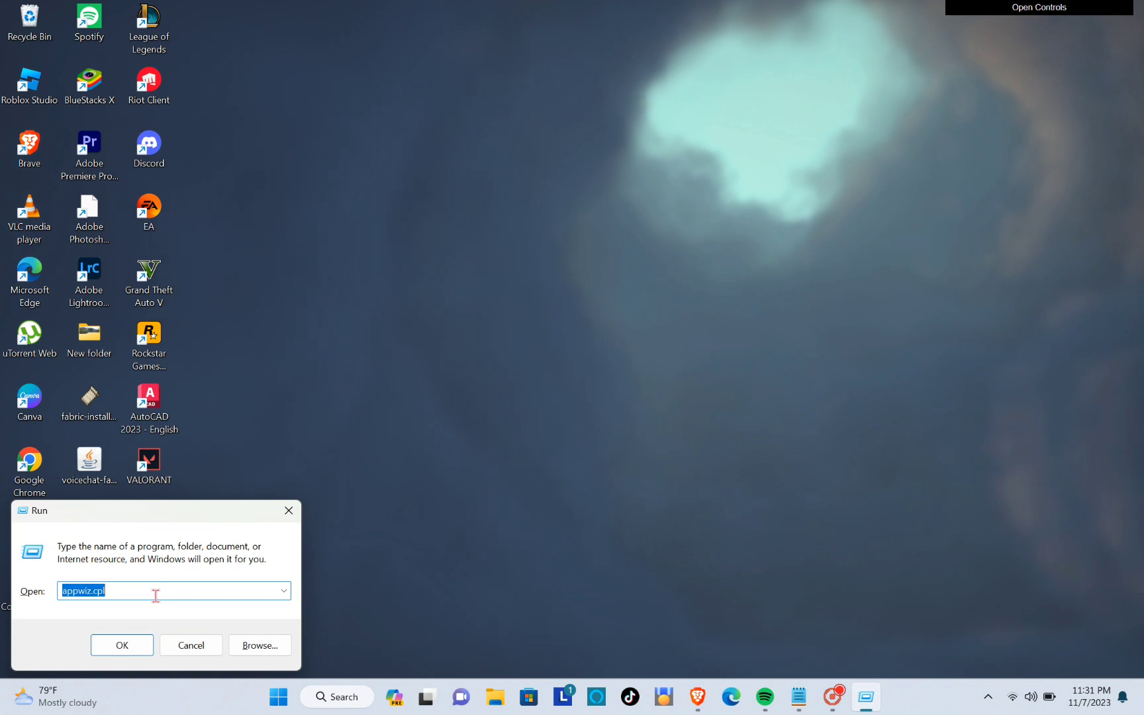
key("Return")
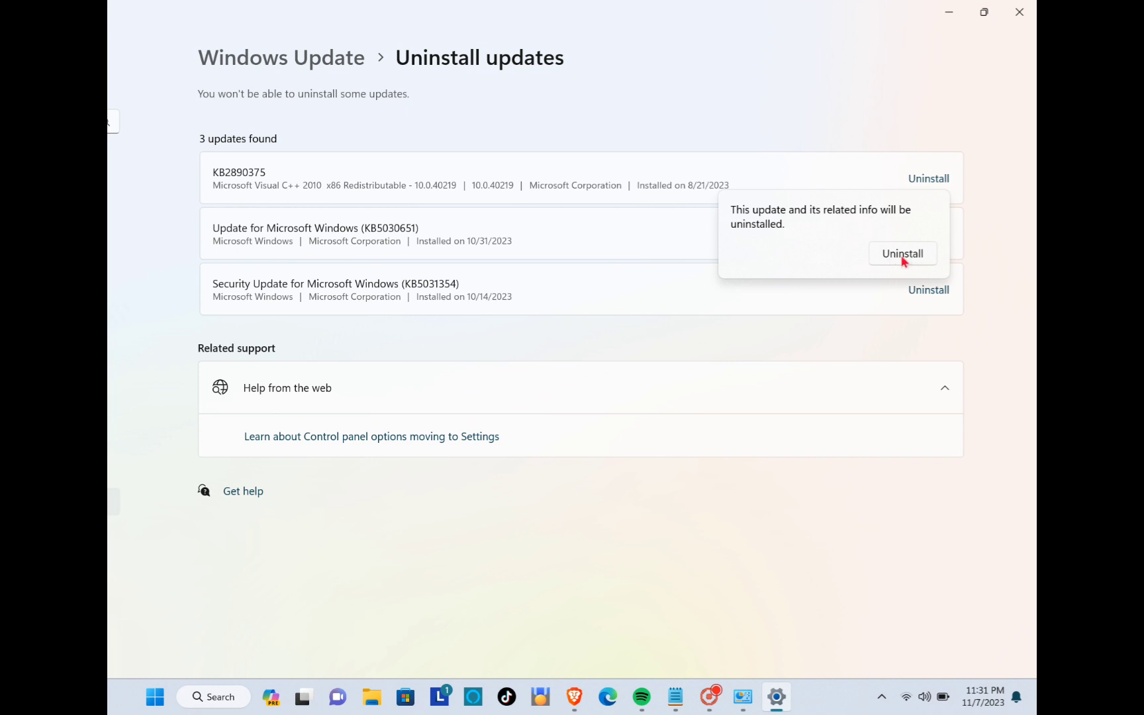
- Confirm uninstalling update KB2890375 and close the Settings window
left_click(938, 111)
left_click(1018, 11)
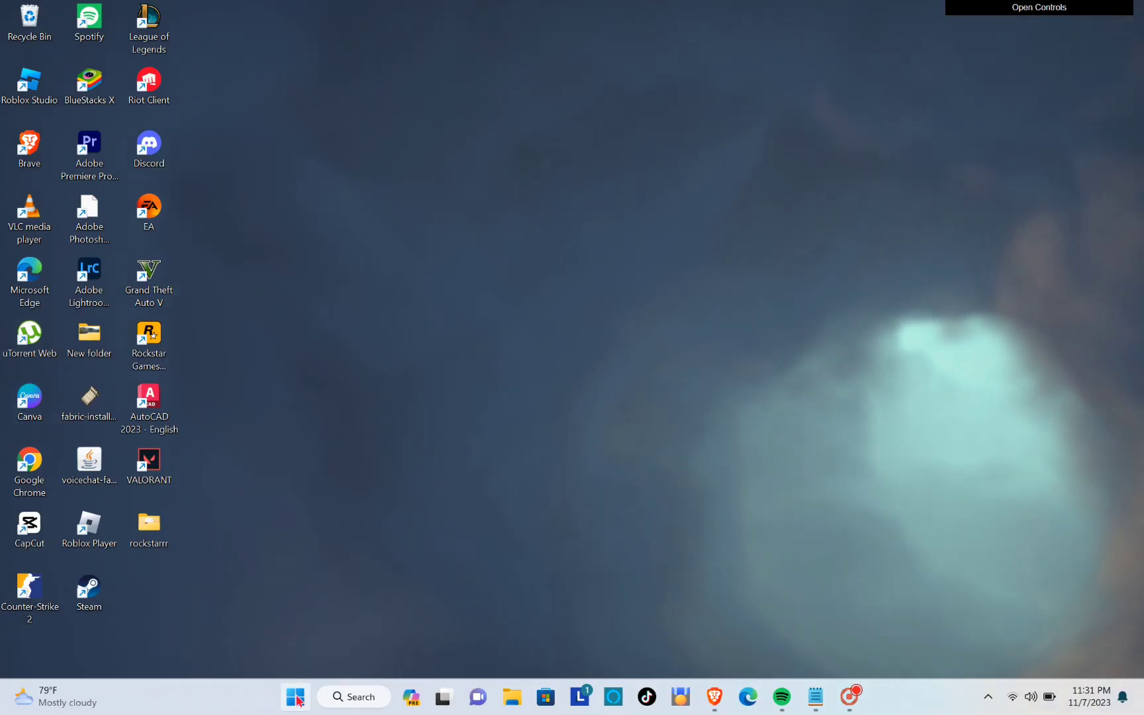
- Run systempropertiesprotection from the Run dialog to reach the System Protection tab
right_click(298, 700)
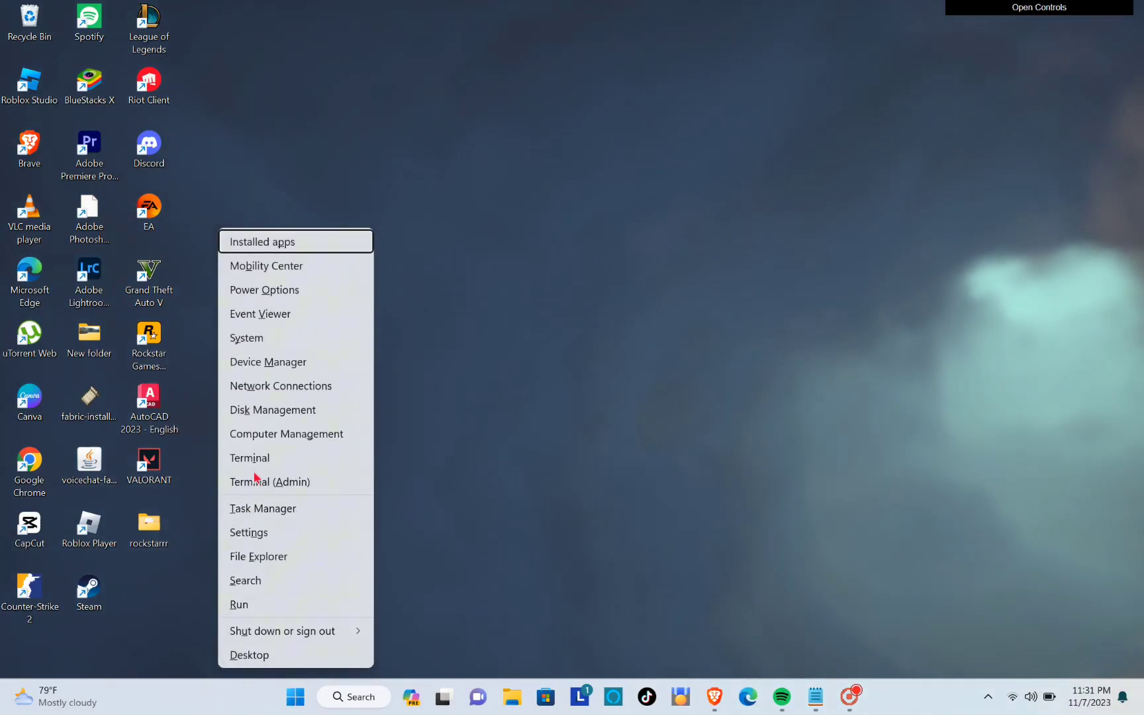
left_click(240, 606)
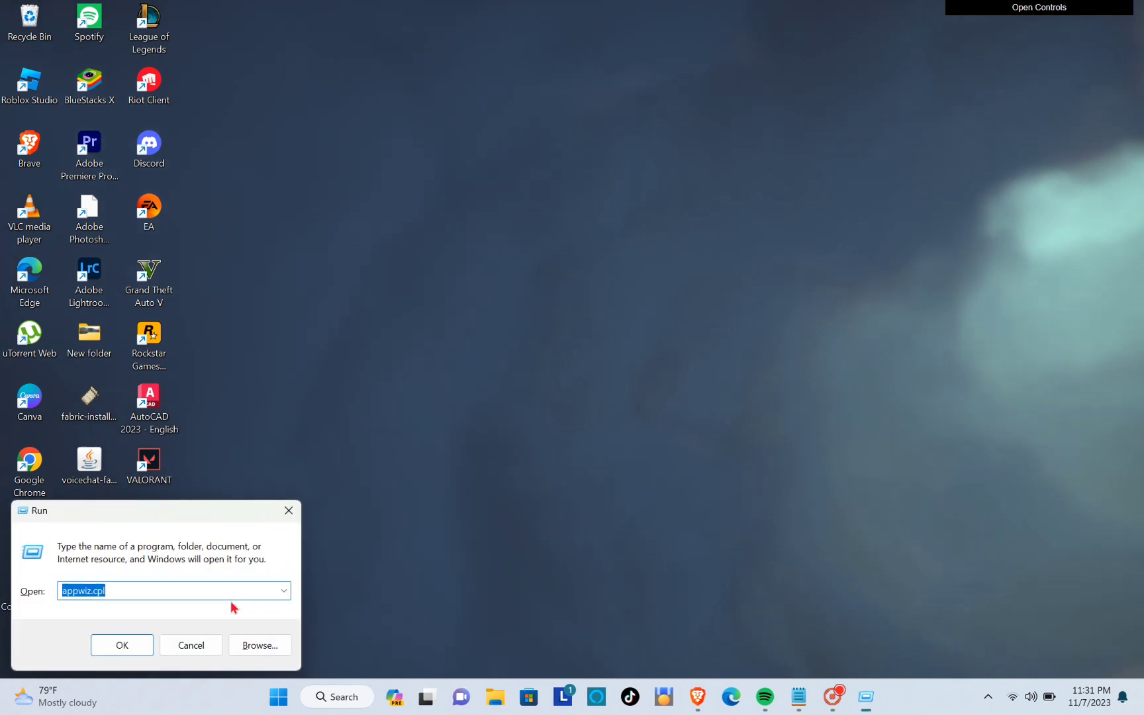
type("sy")
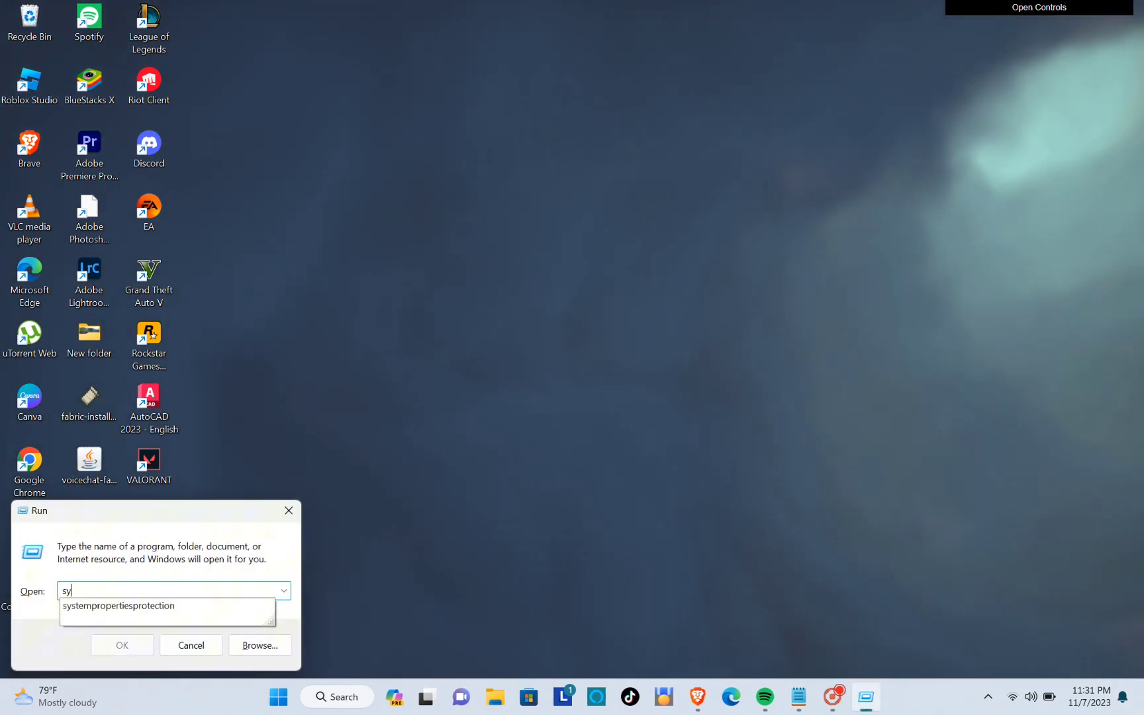
left_click(122, 612)
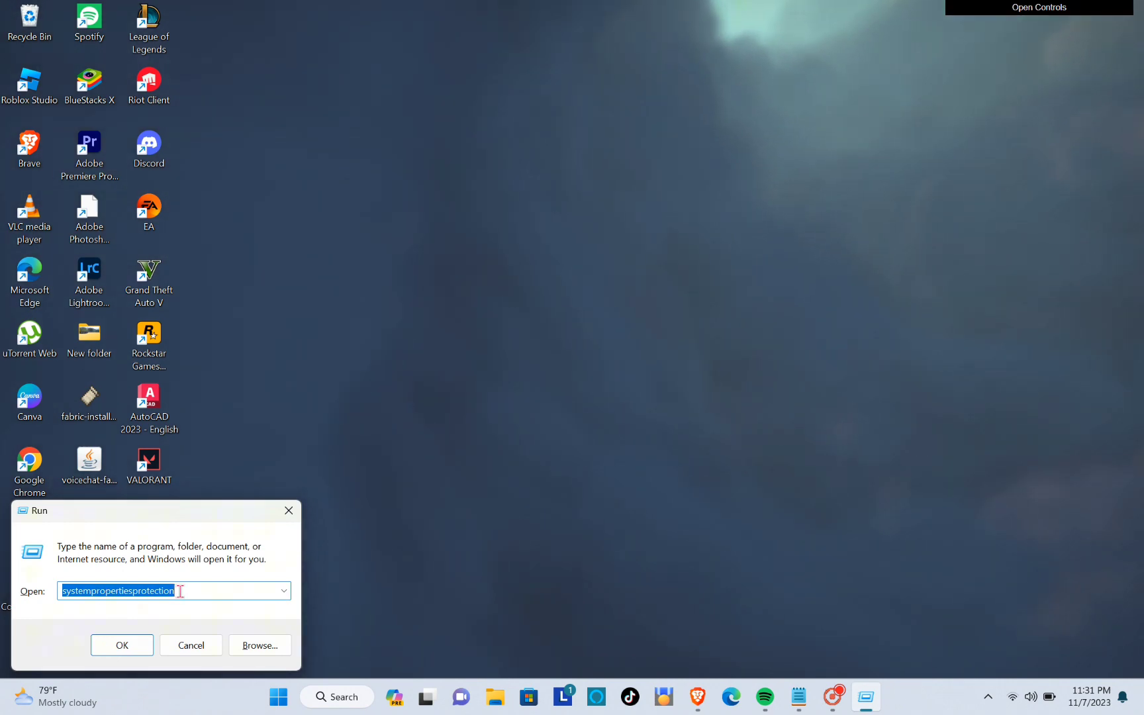
key("Return")
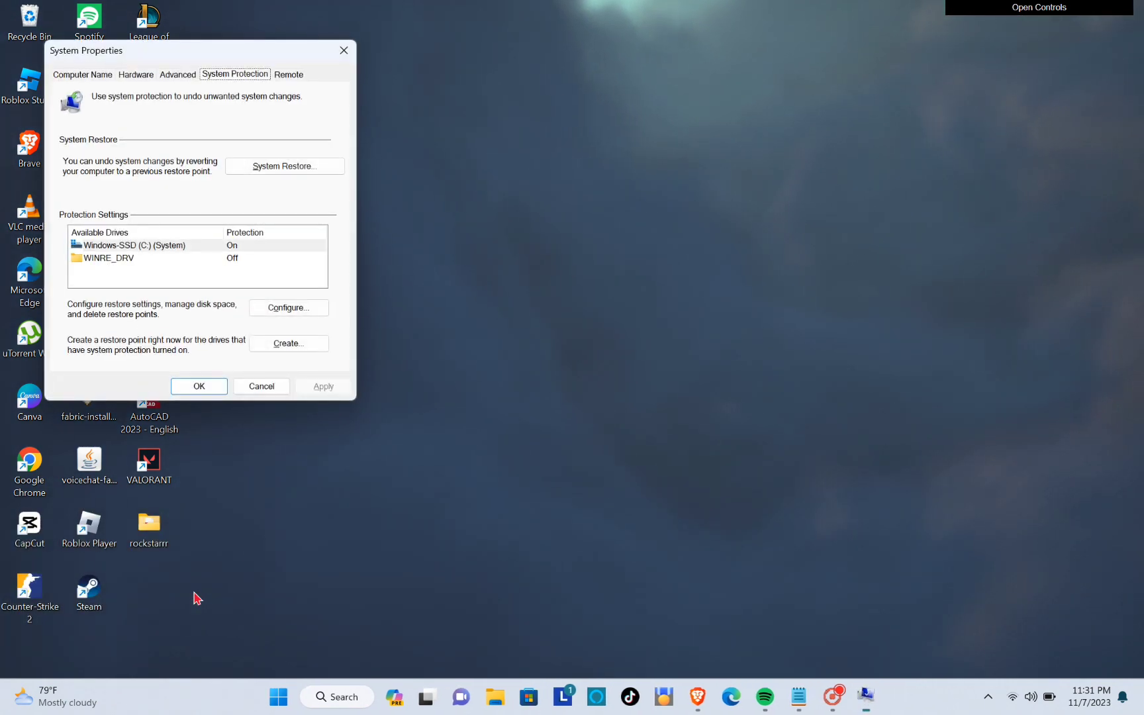
- Centre the System Properties window and start the System Restore wizard
left_click_drag(264, 58, 581, 171)
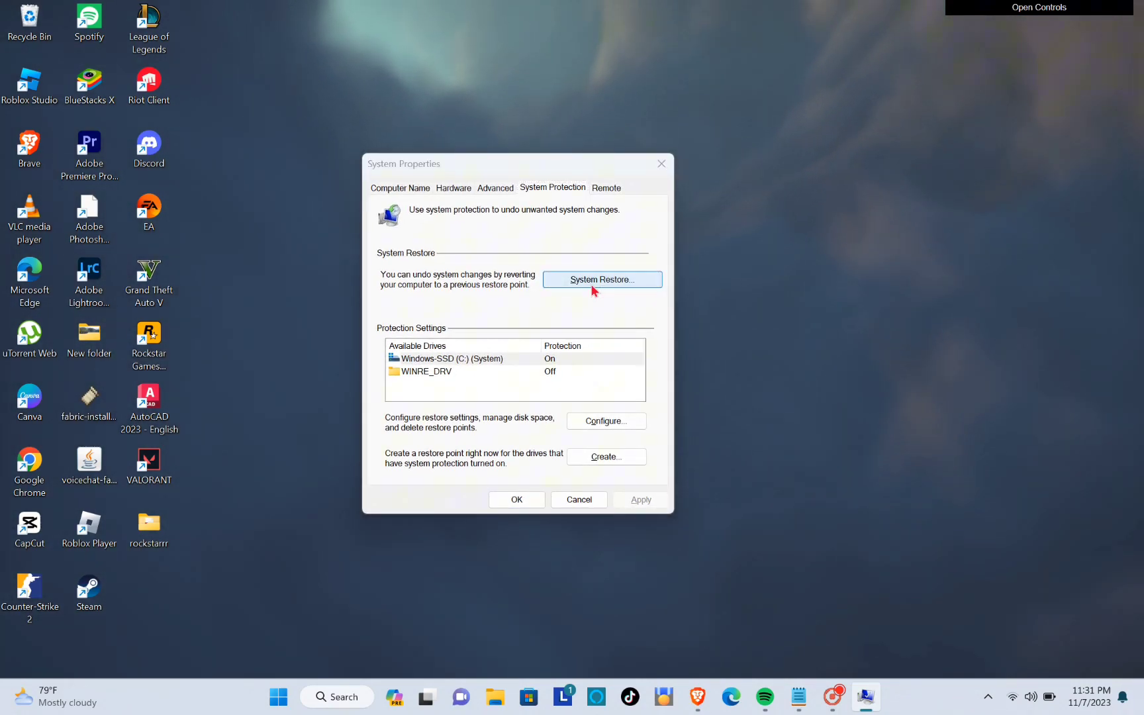
left_click(592, 285)
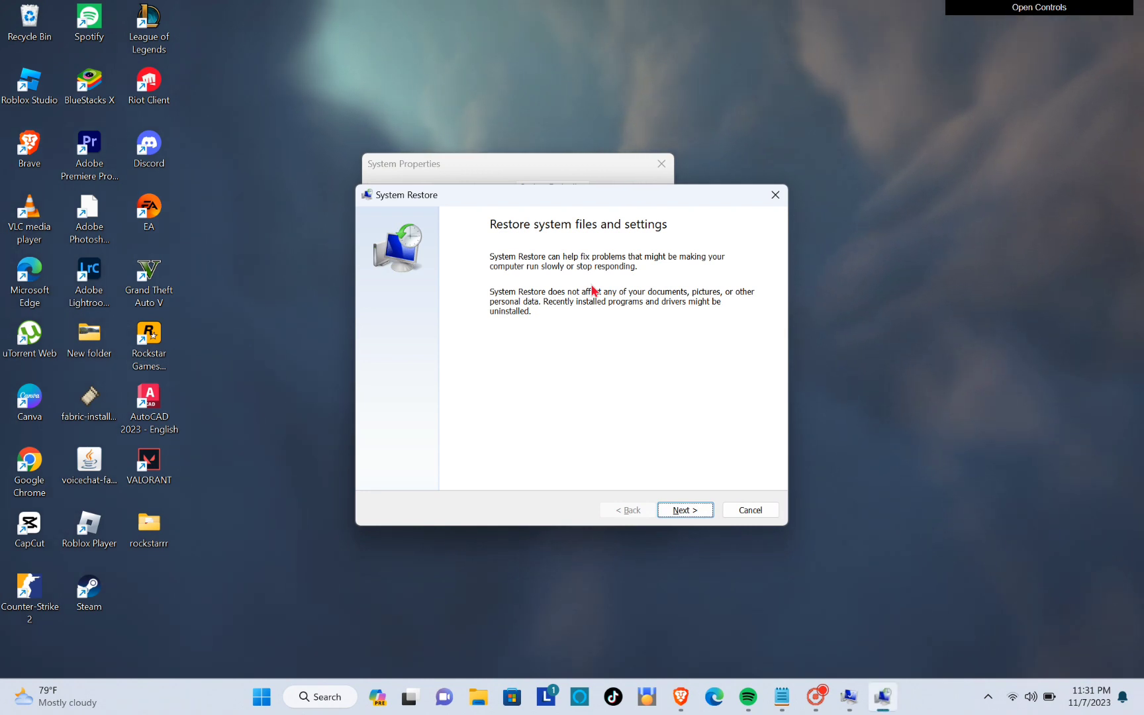
- Select the 11/5/2023 Windows Update restore point and advance to its confirmation page
left_click(683, 511)
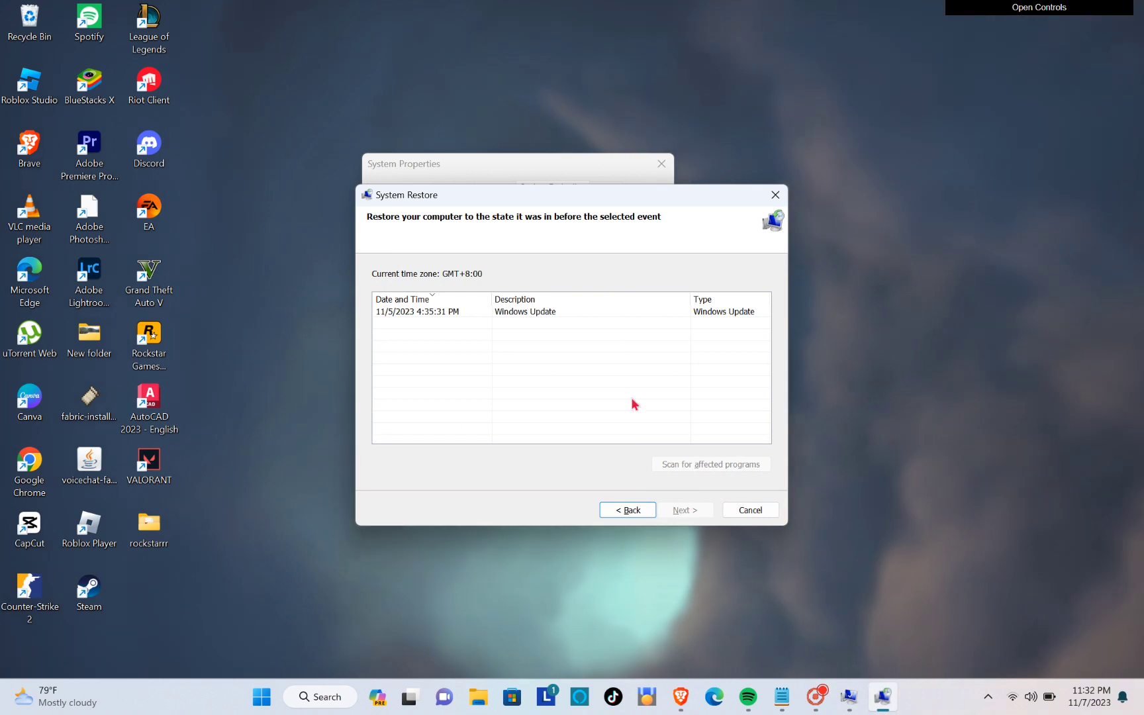
left_click(548, 312)
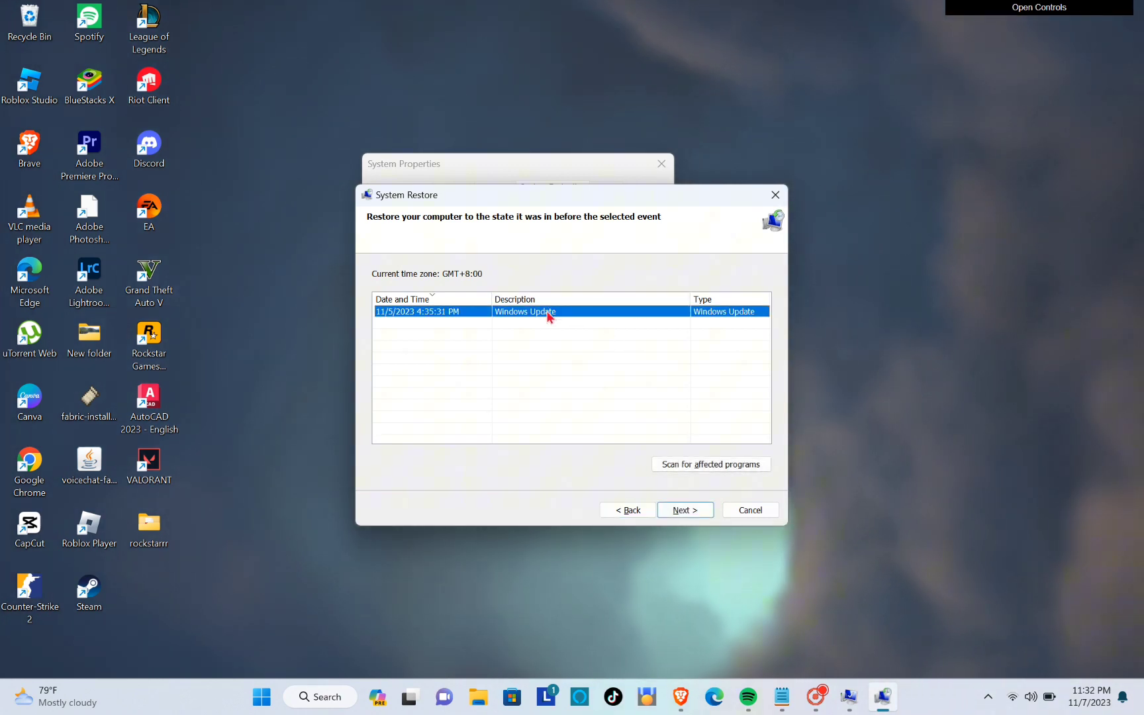
left_click(689, 510)
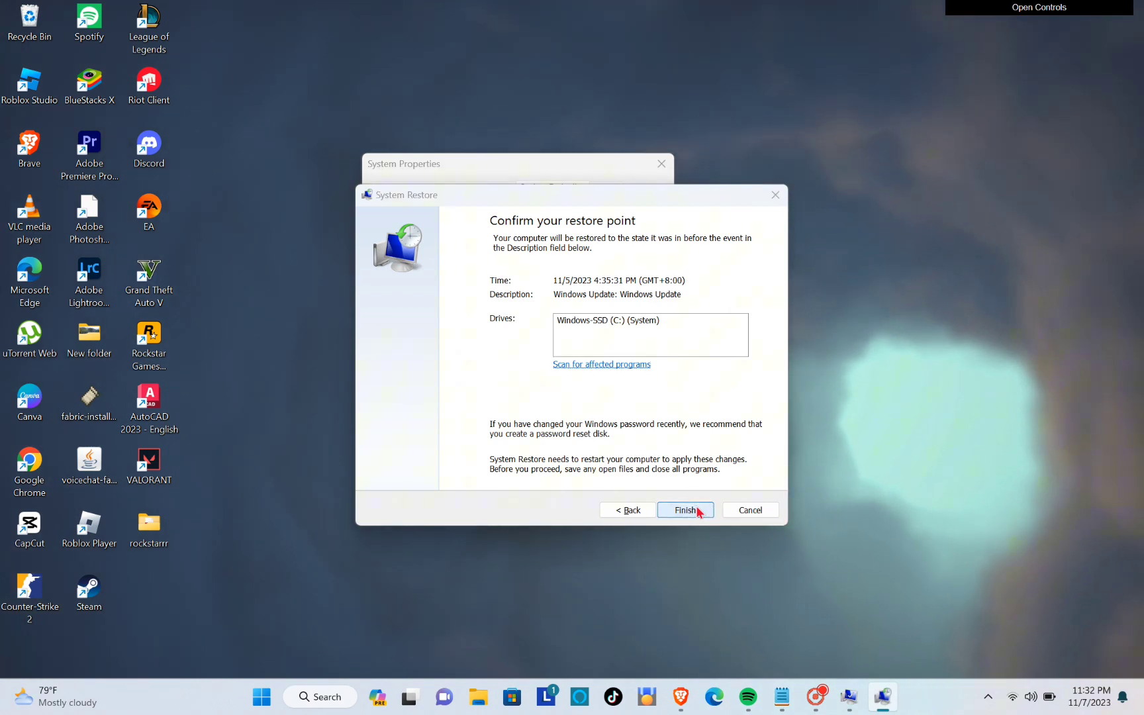
- Decline the final restore warning, then close System Restore and System Properties
left_click(697, 510)
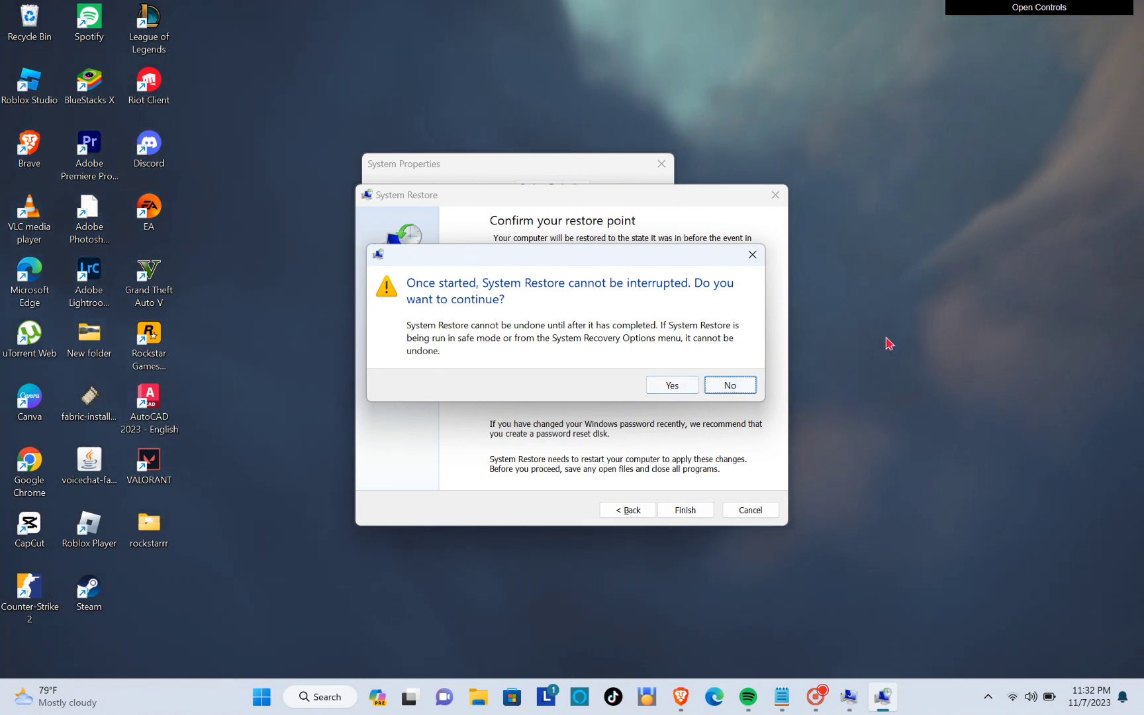
left_click(908, 429)
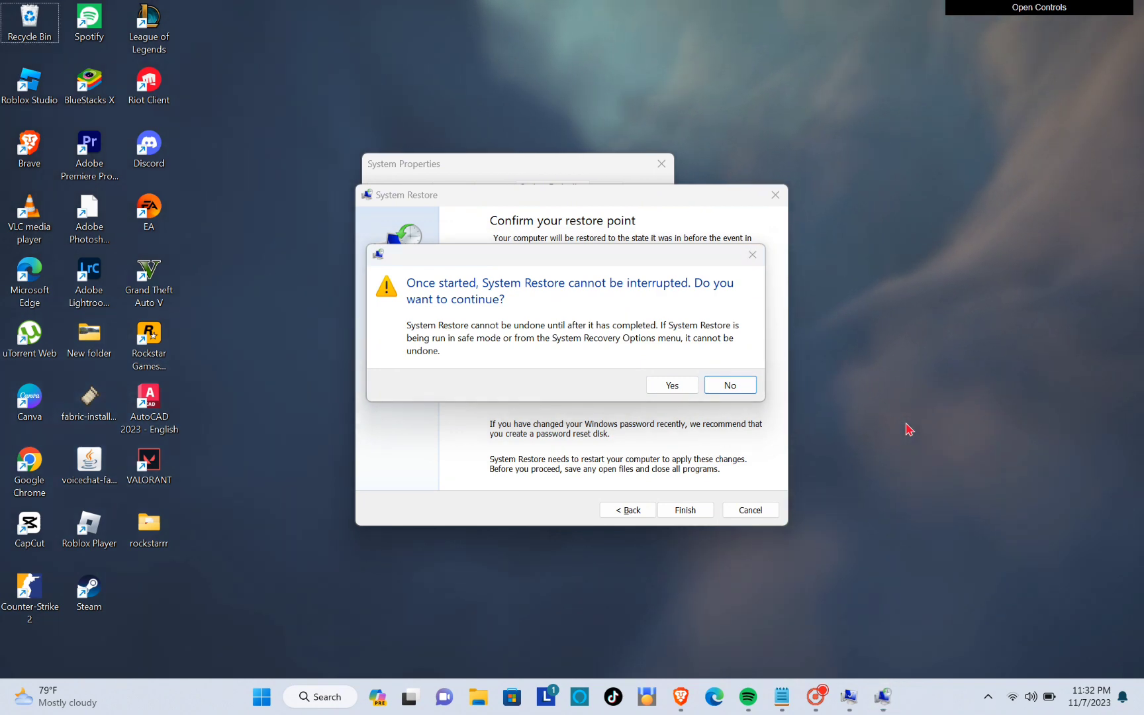
left_click(752, 255)
left_click(771, 197)
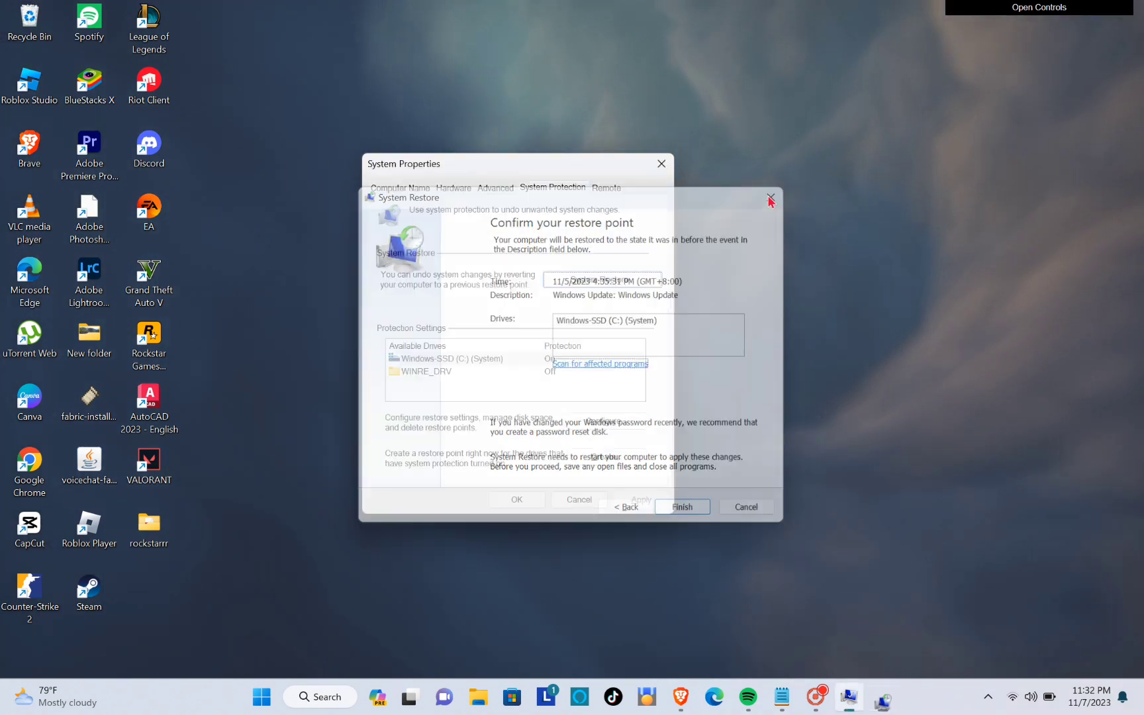
left_click(662, 167)
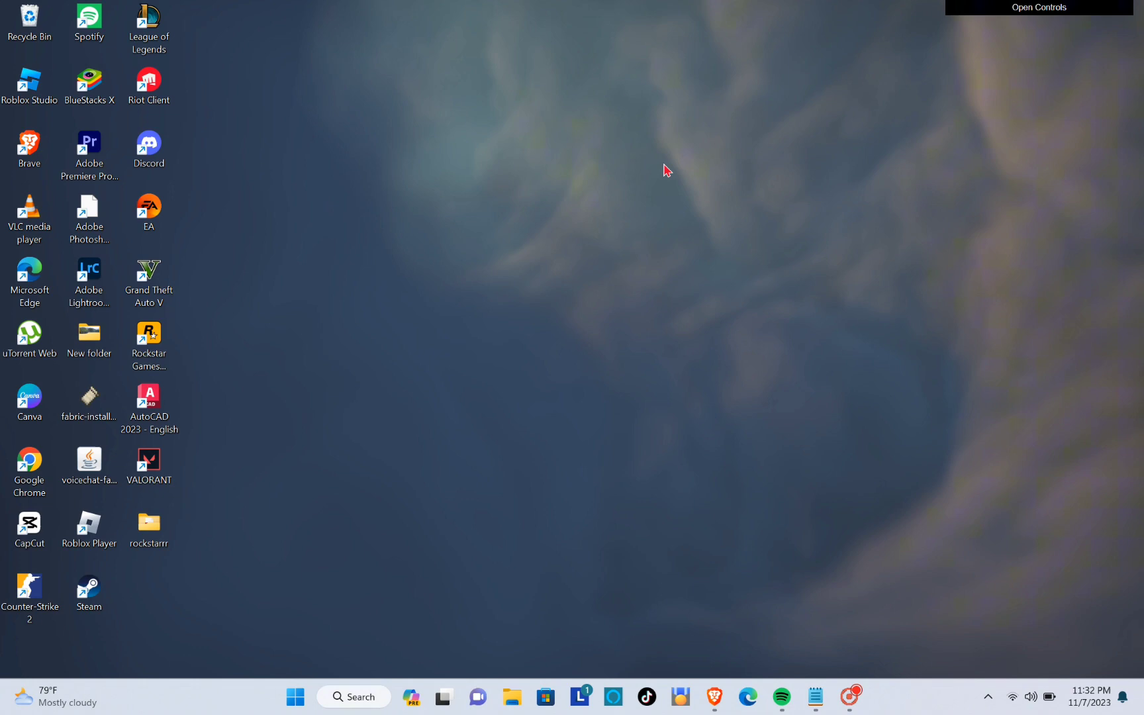